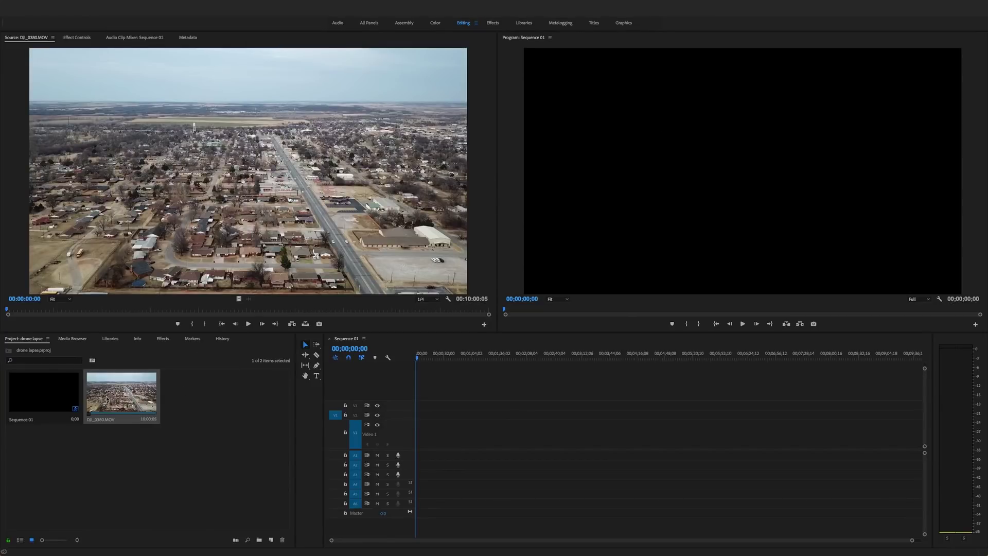
Place DJI_0380.MOV on track V1 of Sequence 01, keeping the existing sequence settings.
key(shift+3)
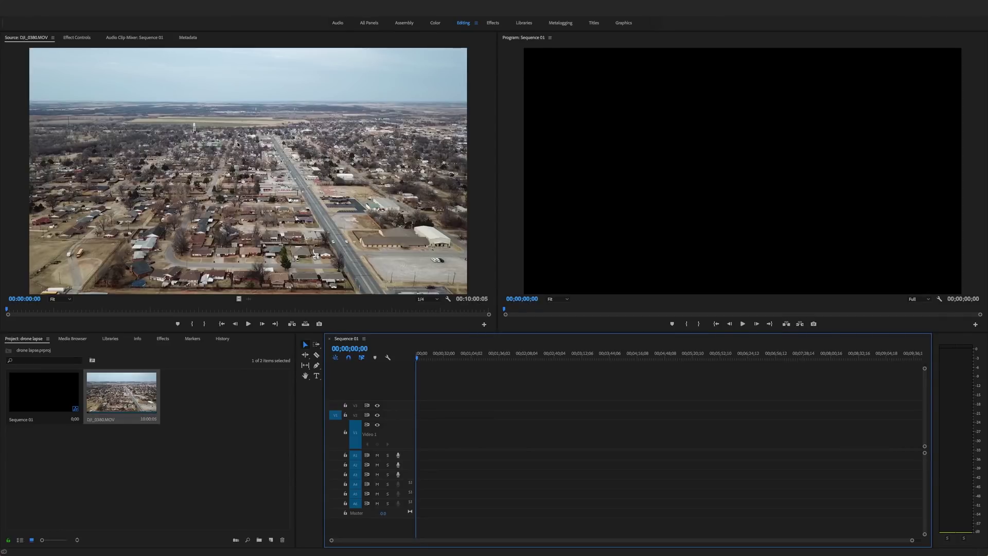
key(shift+2)
drag(412, 369, 419, 435)
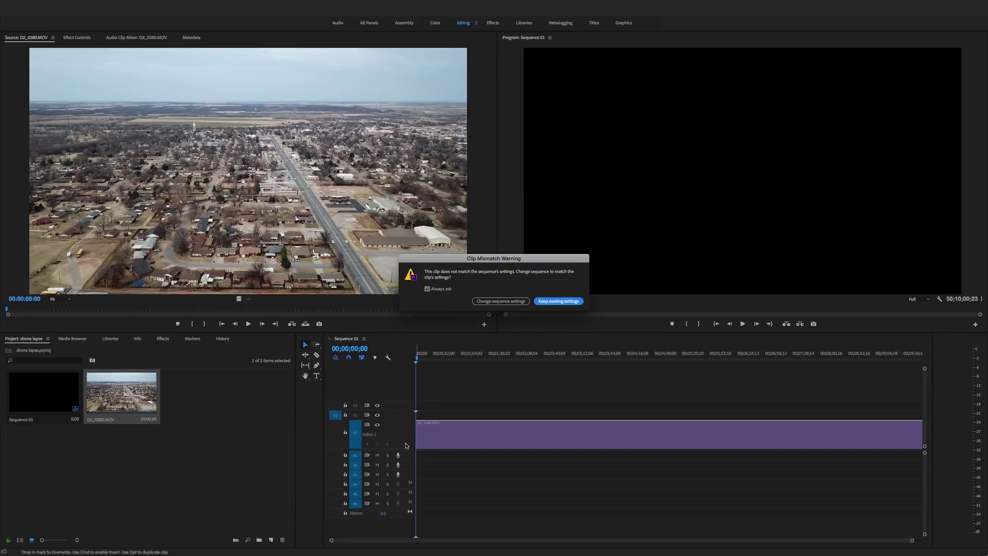
click(563, 301)
click(460, 444)
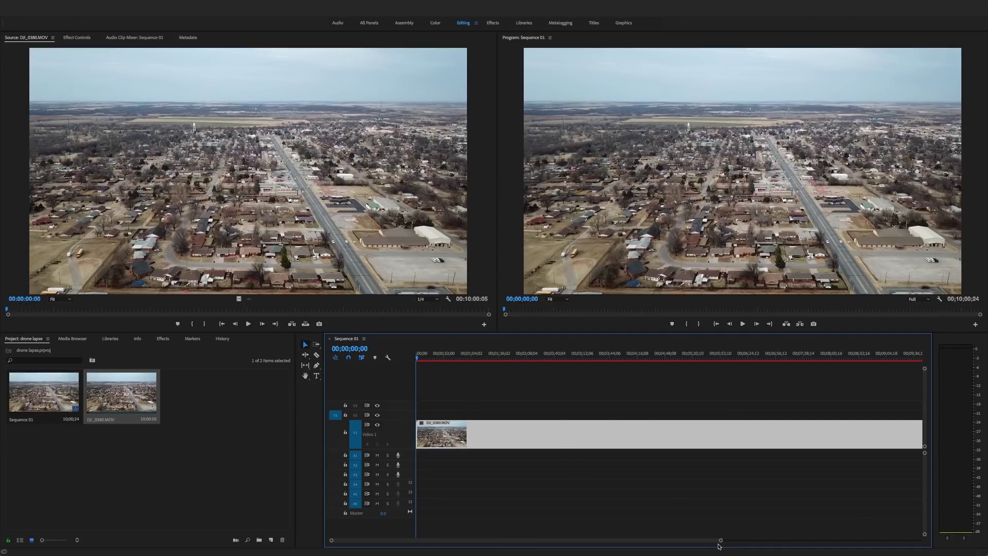
Zoom out the timeline, park the playhead at 00;00;15;00, and switch to Rate Stretch.
mouse_move(721, 543)
mouse_down()
mouse_move(810, 539)
mouse_move(734, 542)
mouse_up()
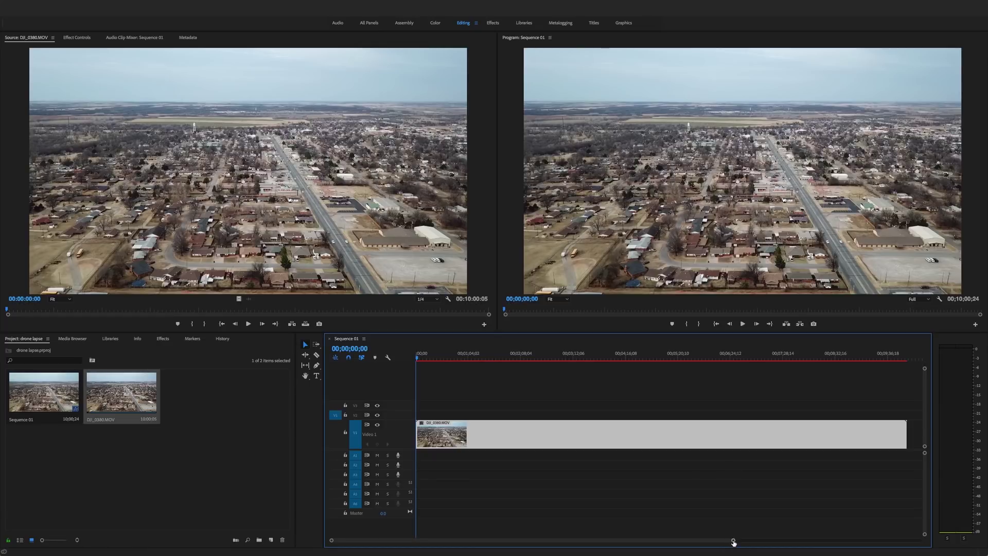
drag(733, 540, 745, 540)
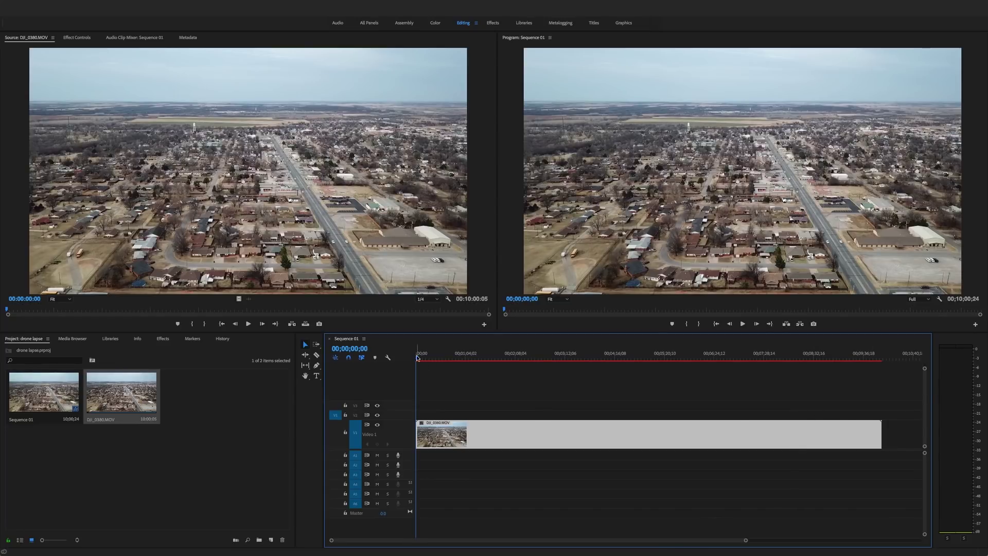
drag(419, 359, 881, 414)
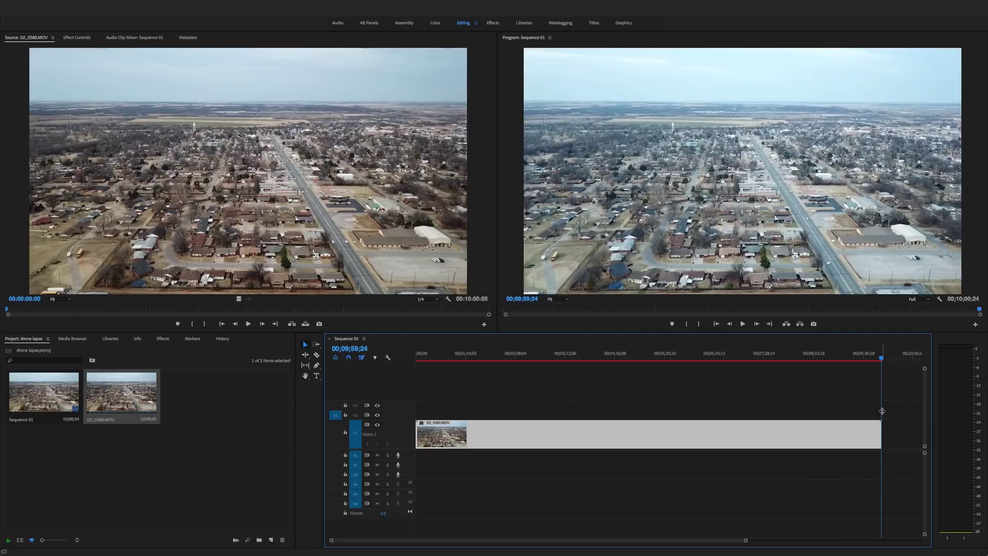
drag(454, 355, 417, 355)
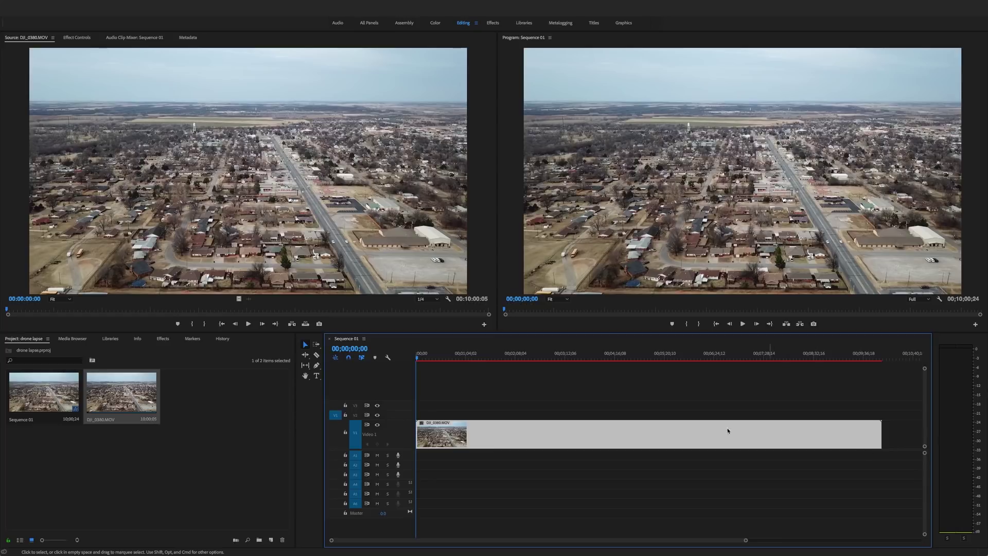
drag(419, 356, 427, 361)
click(426, 361)
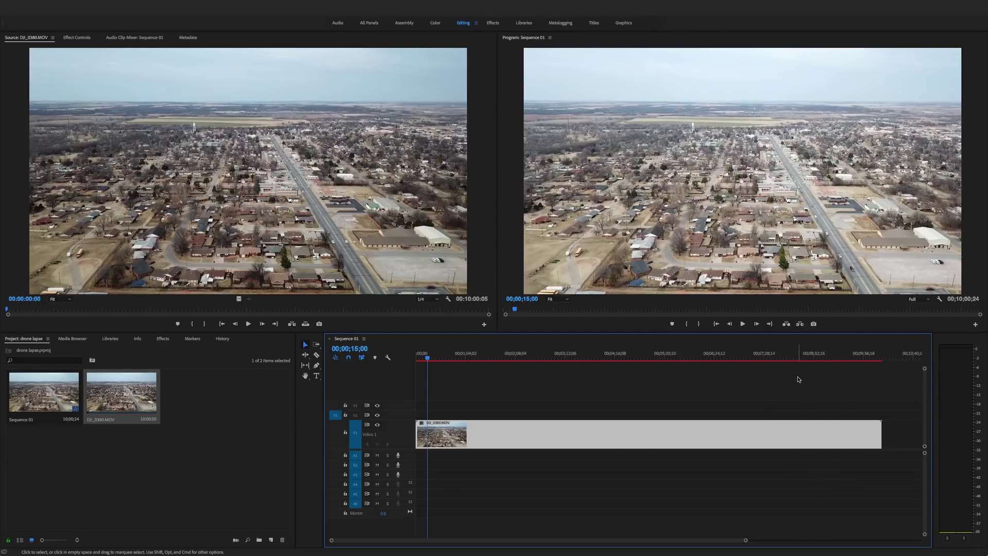
key(r)
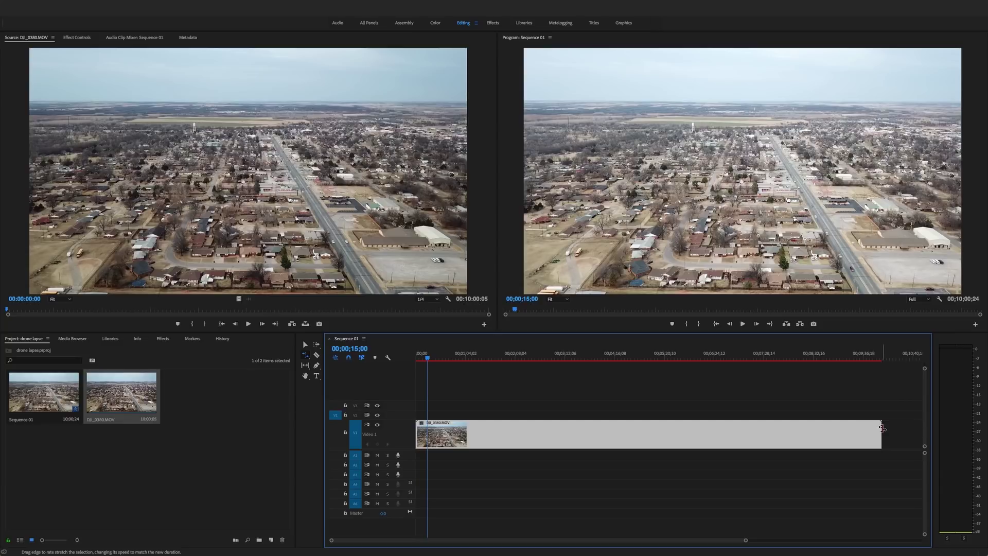
Rate-stretch the drone clip to end at 15 seconds, then review the sped-up opening.
drag(882, 427, 428, 434)
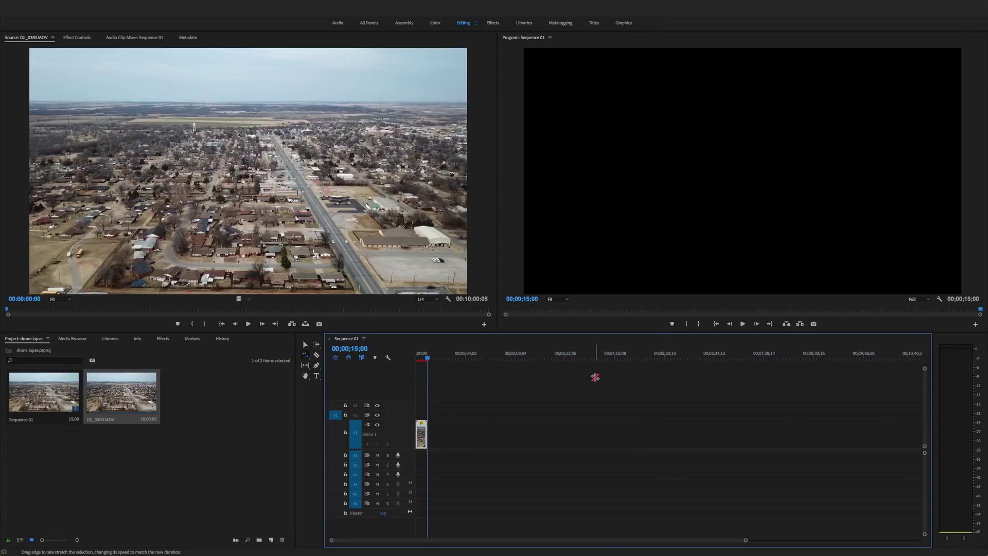
key(v)
drag(739, 540, 572, 543)
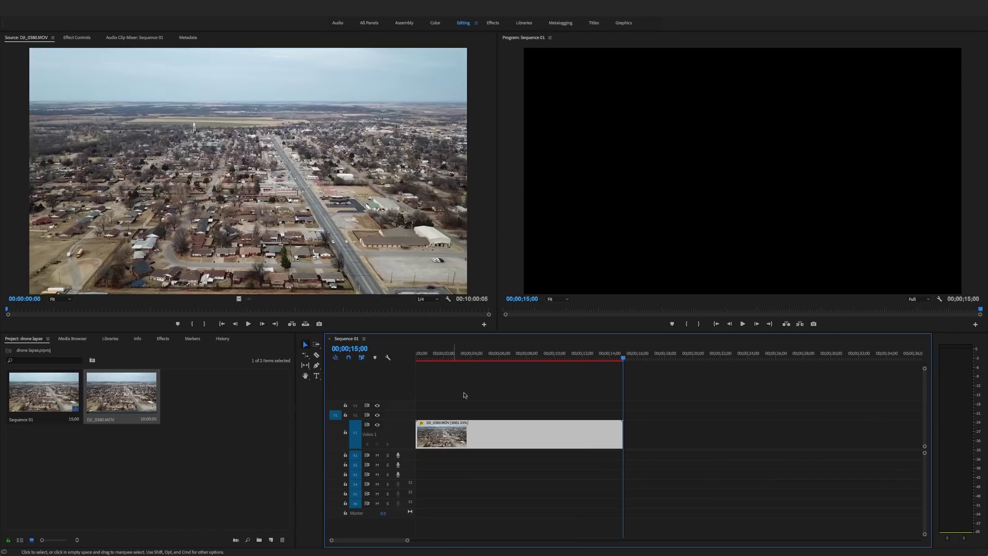
click(419, 357)
drag(420, 359, 410, 381)
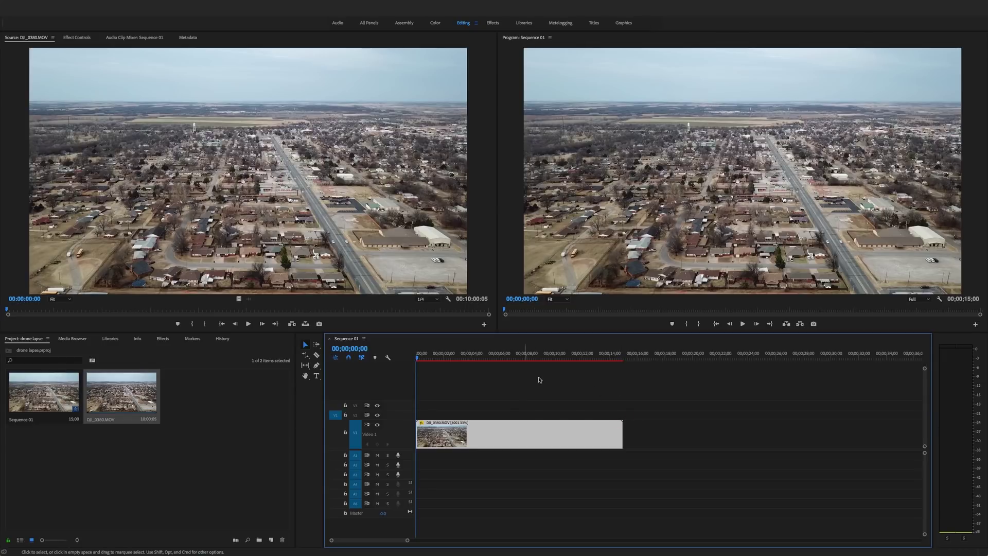
Nest the sped-up drone clip as Nested Sequence 01 and preview its start.
right_click(500, 437)
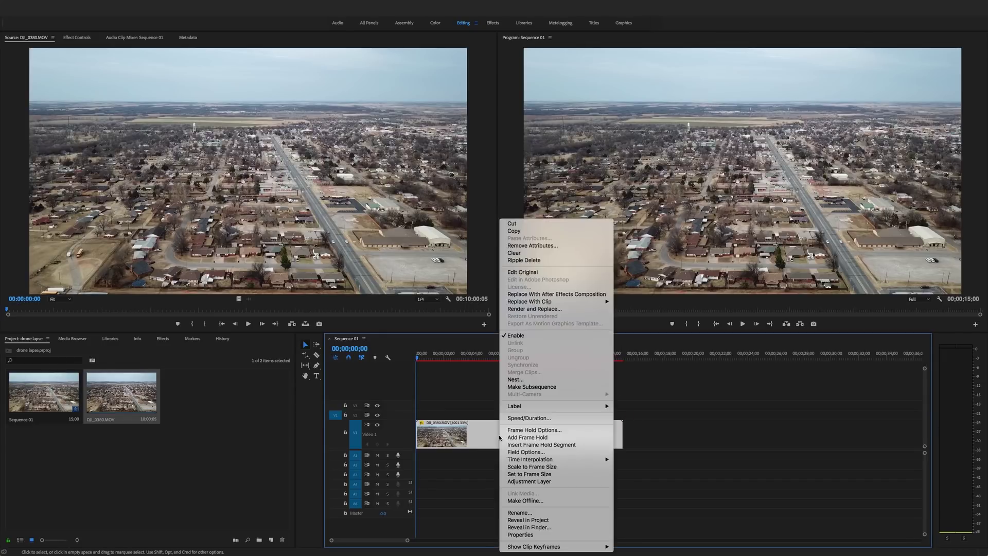
click(512, 379)
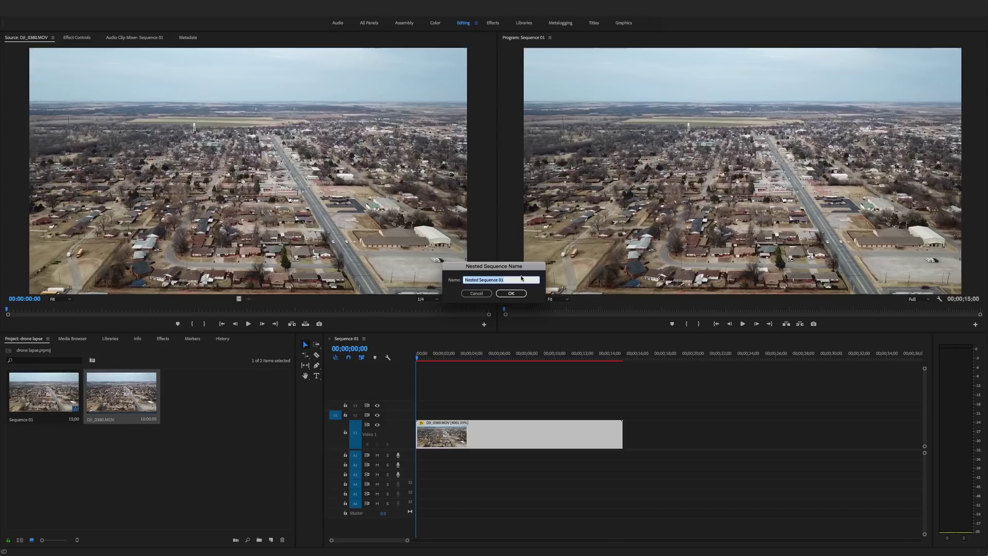
click(511, 292)
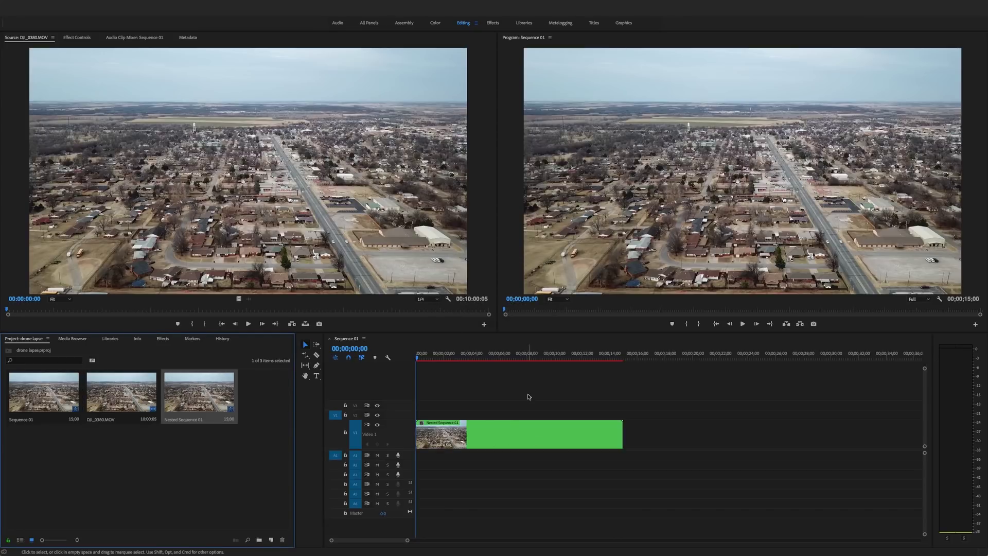
click(449, 435)
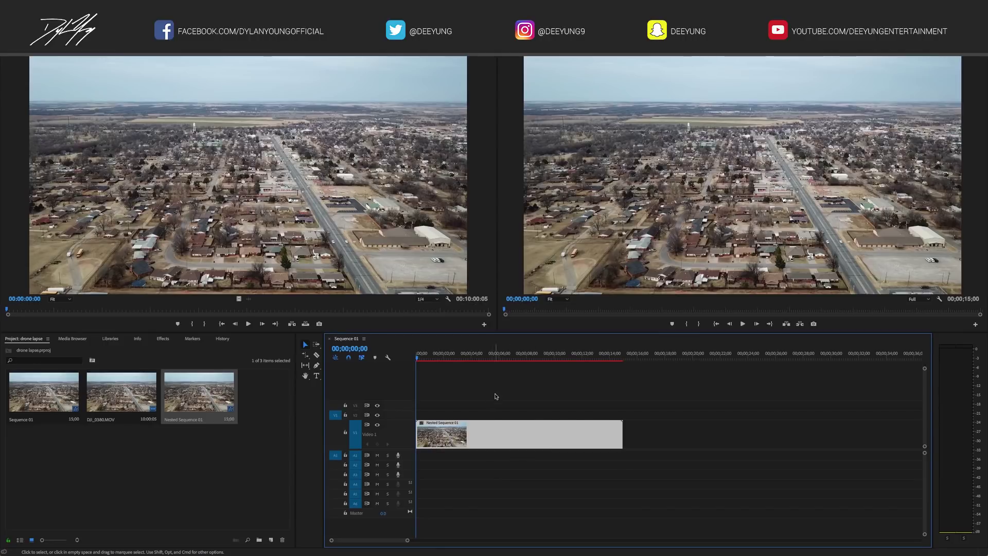
mouse_move(419, 356)
mouse_down()
mouse_move(470, 357)
mouse_move(417, 358)
mouse_up()
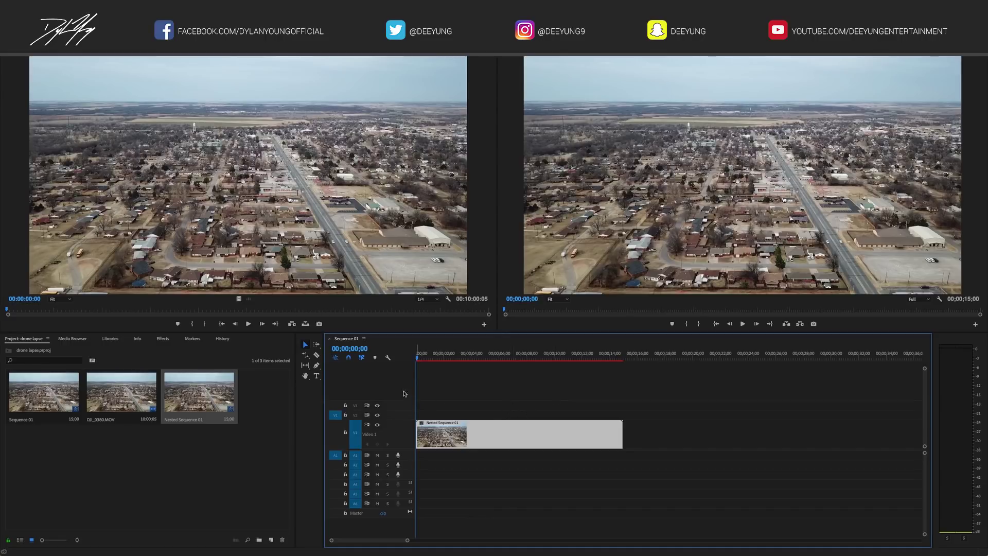
Apply Warp Stabilizer from the custom effects folder to Nested Sequence 01.
click(163, 338)
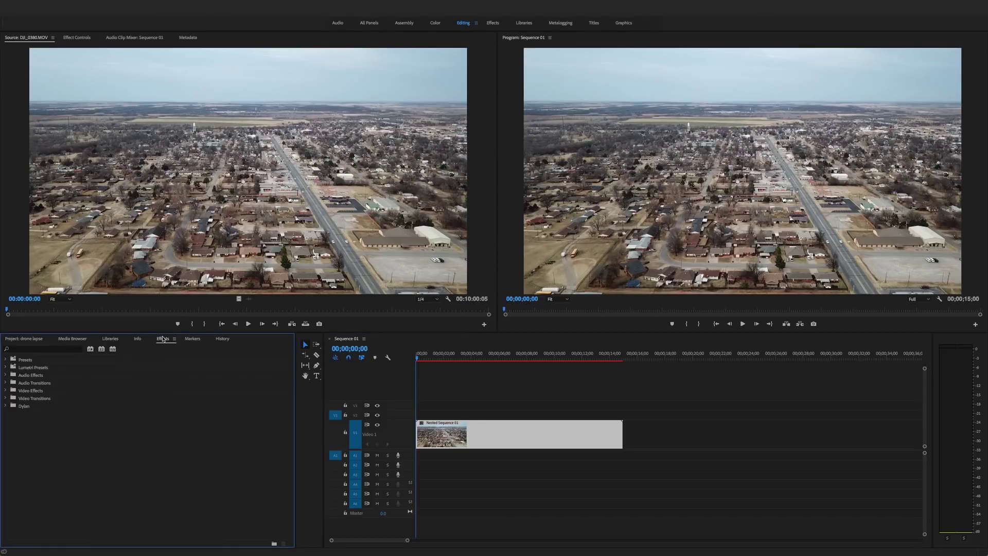
click(31, 350)
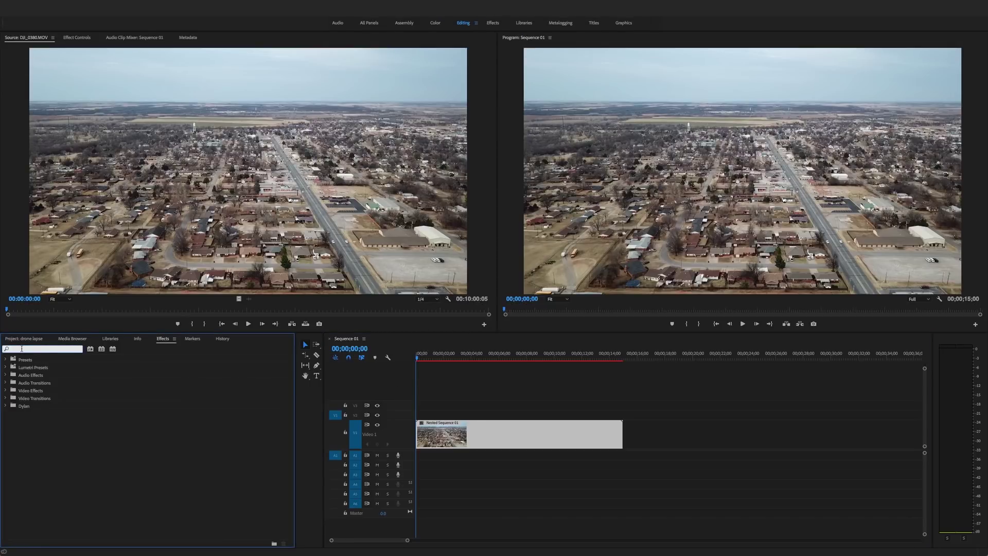
click(6, 405)
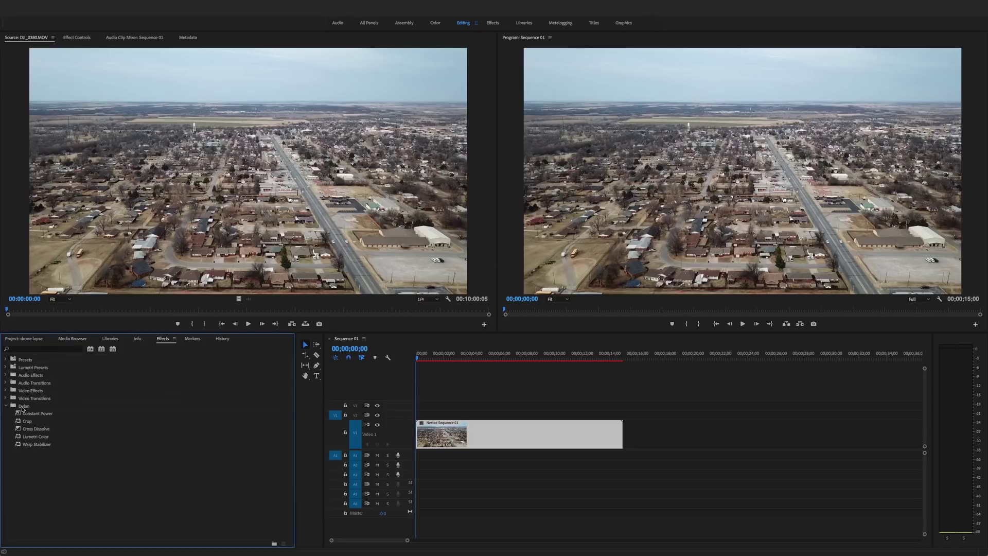
drag(33, 444, 488, 439)
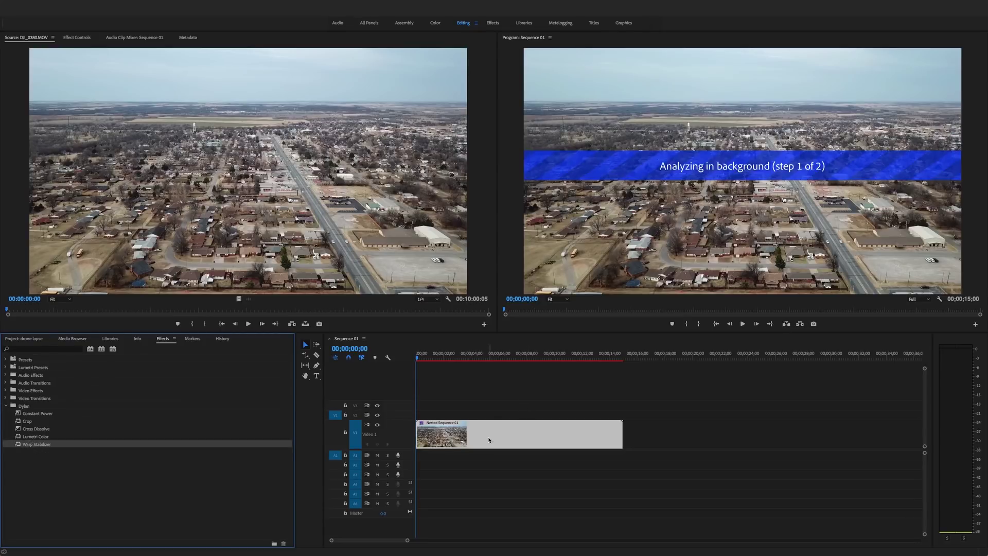
click(75, 38)
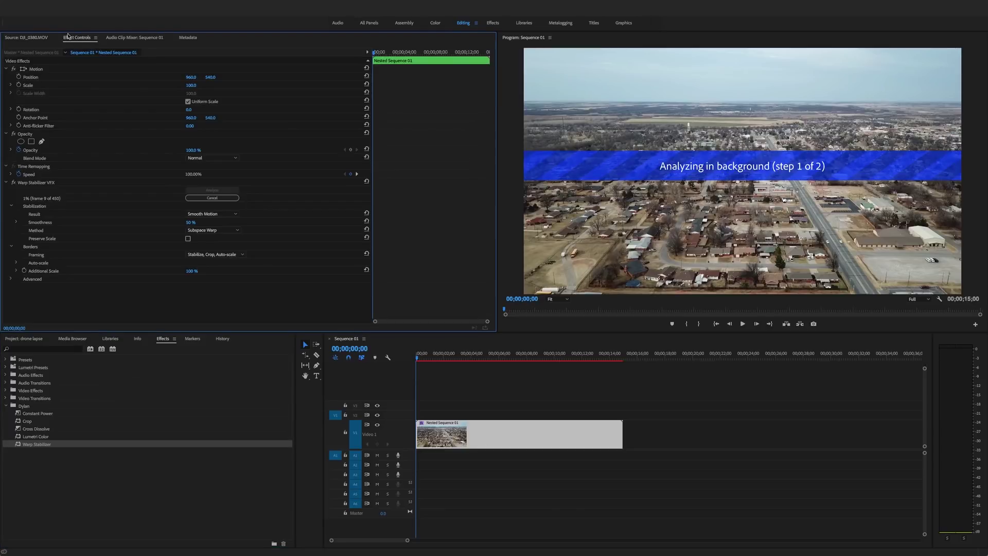
Cancel the running analysis, set Warp Stabilizer Smoothness to 35%, and reanalyze.
click(210, 200)
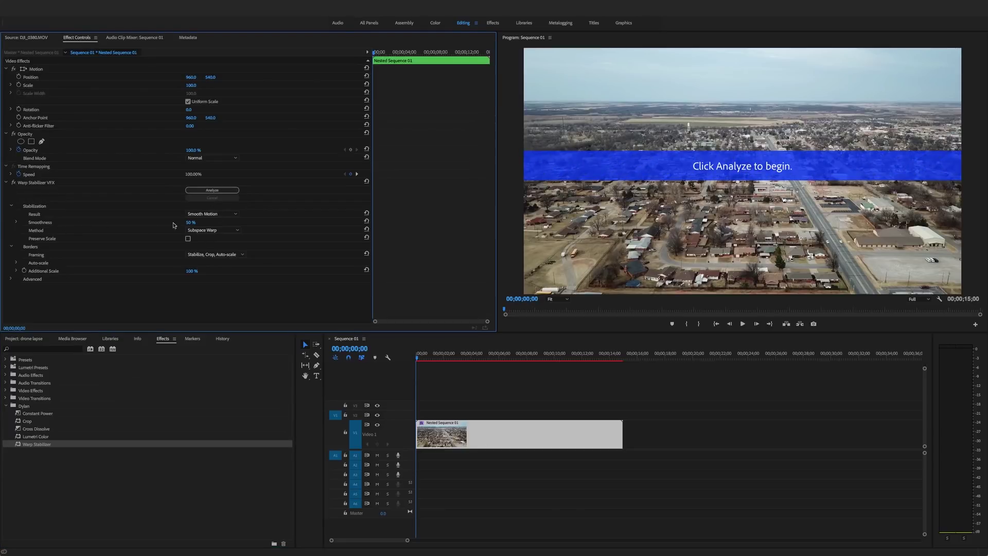
click(190, 223)
click(216, 190)
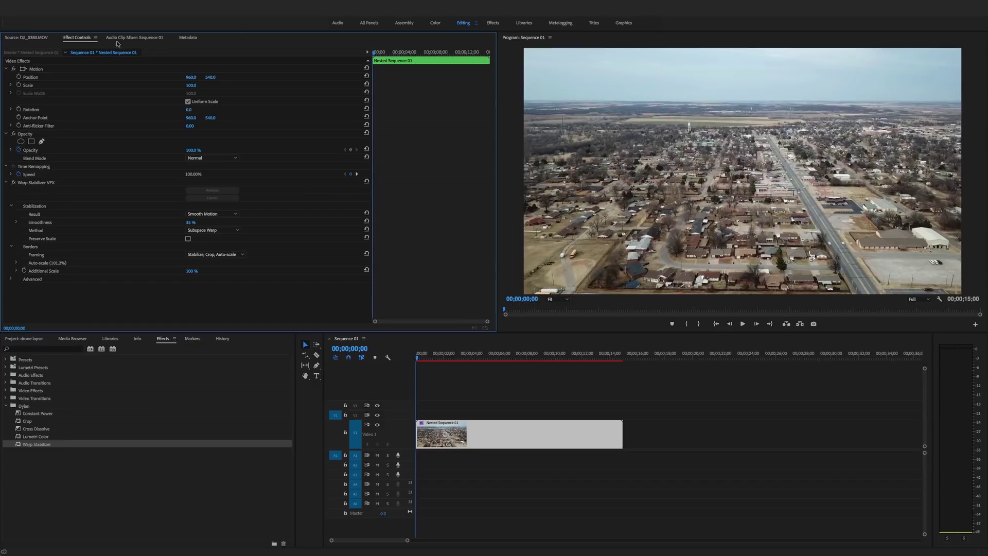
click(76, 6)
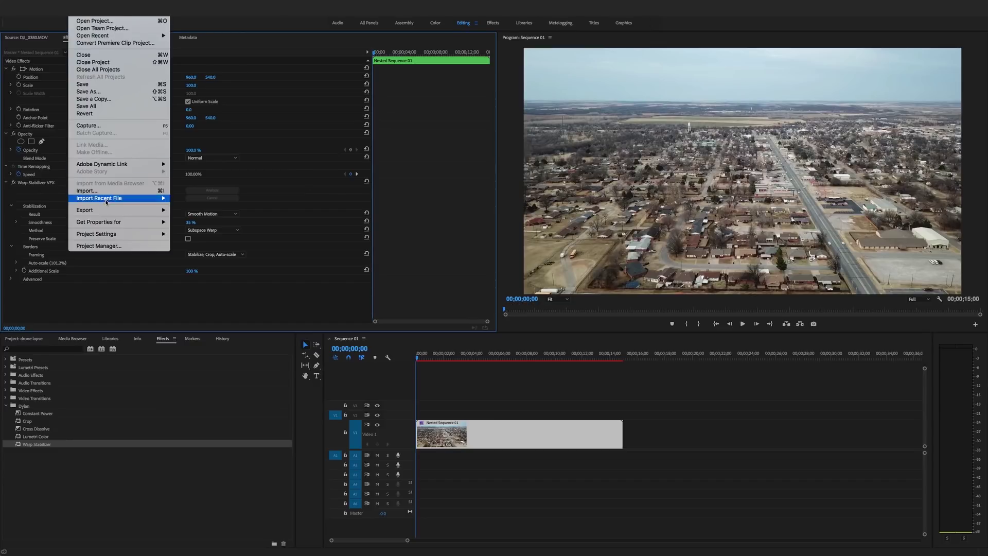
click(475, 198)
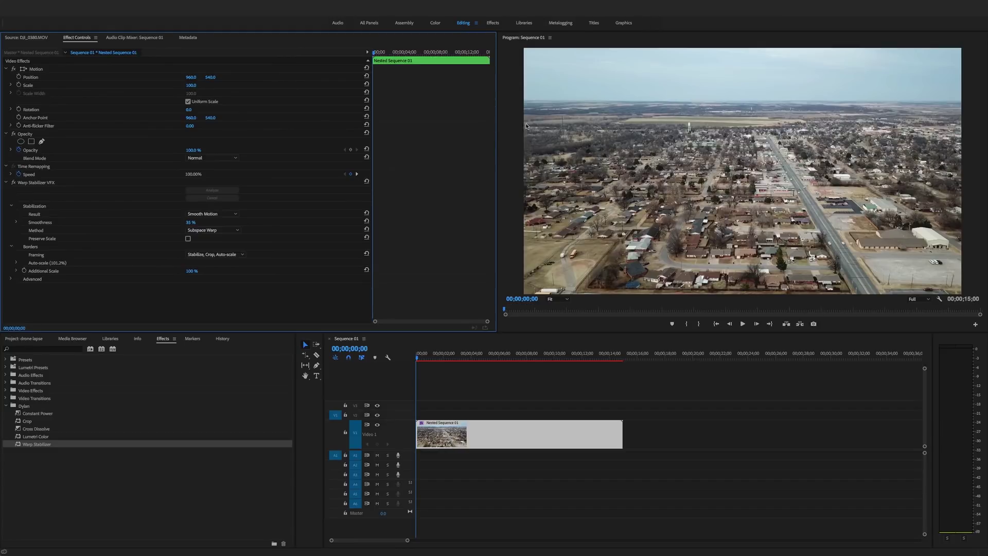
click(490, 434)
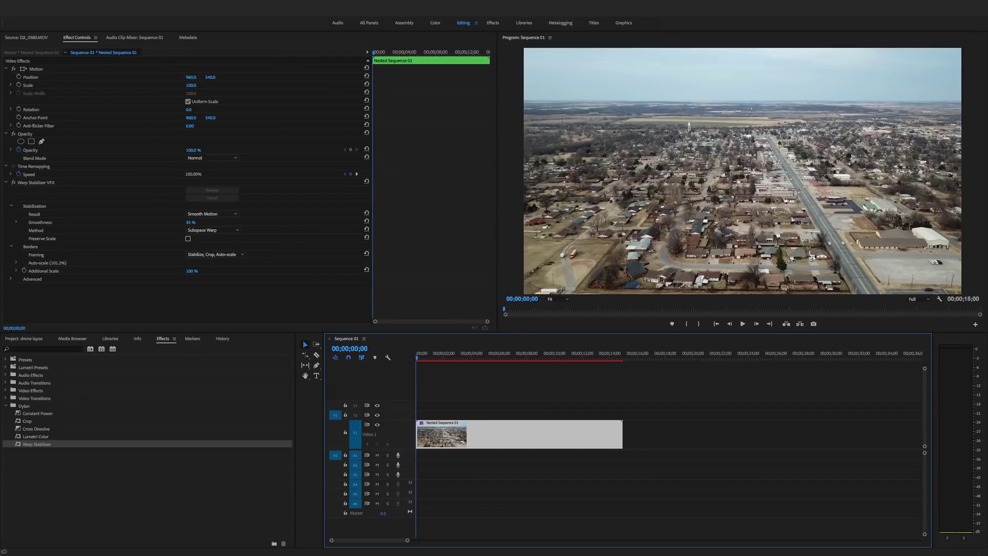
click(77, 7)
mouse_move(158, 213)
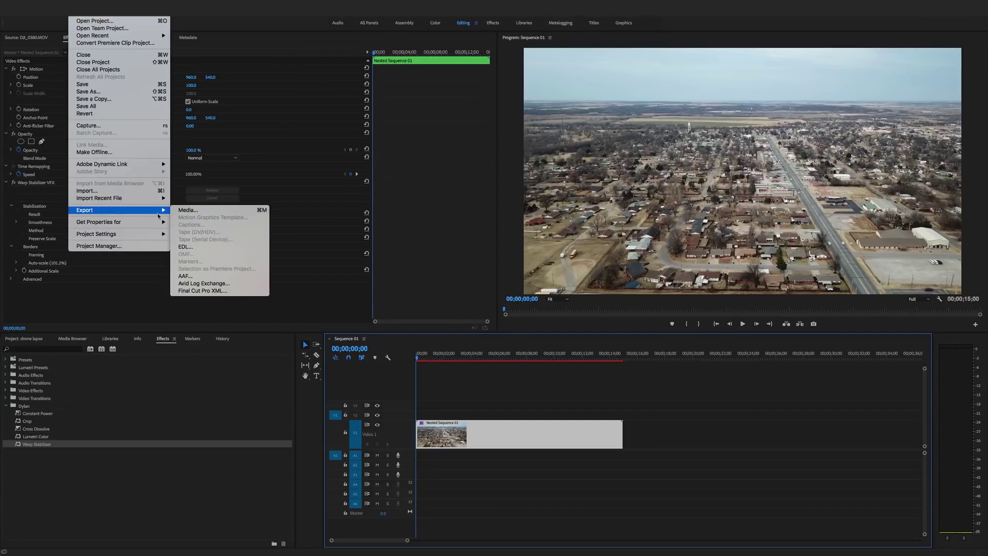
click(188, 211)
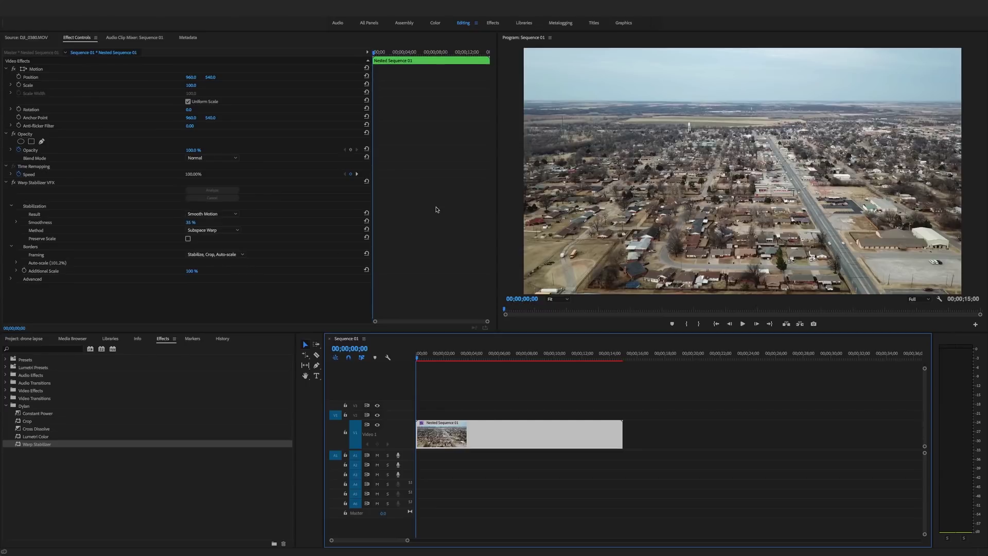
Set the export preset to YouTube 1080p HD.
drag(312, 26, 539, 124)
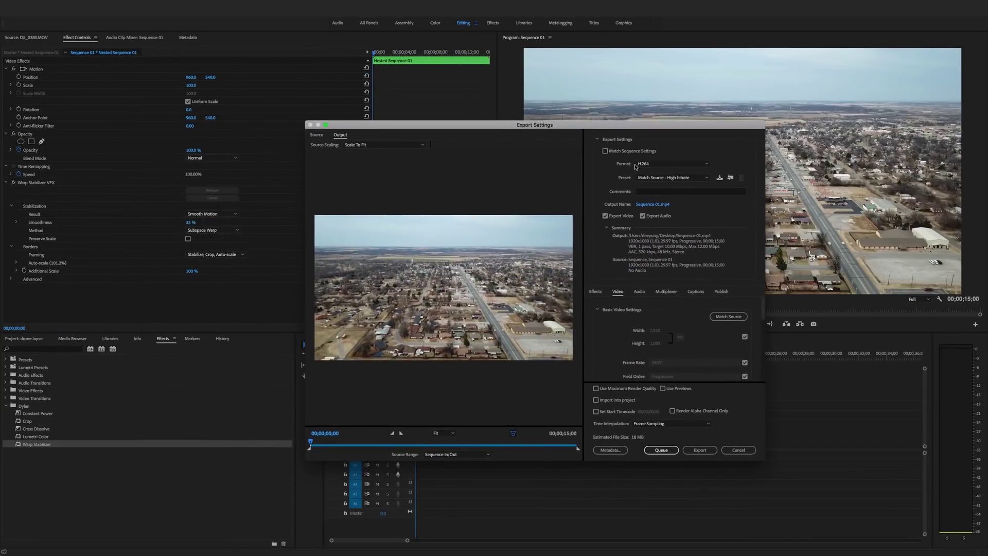
click(672, 177)
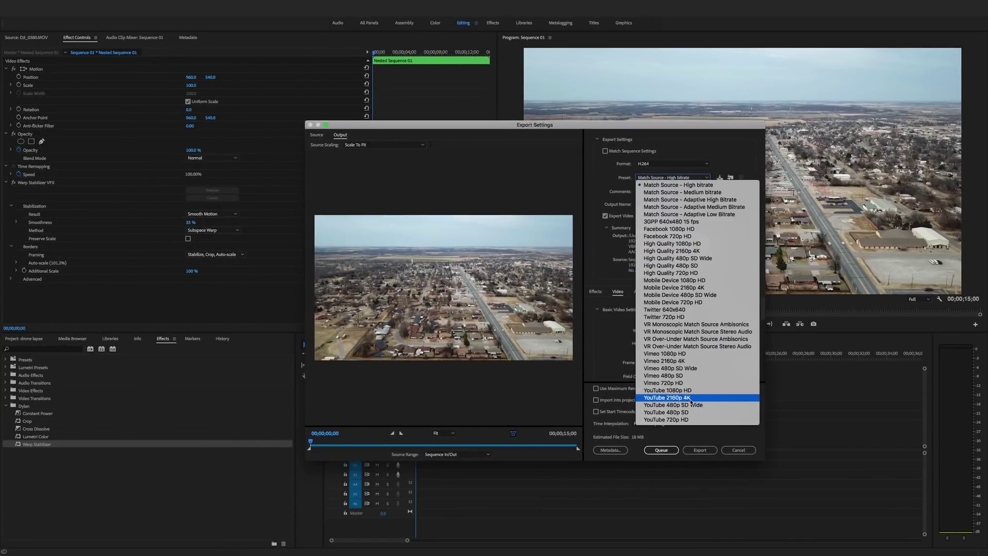
click(678, 392)
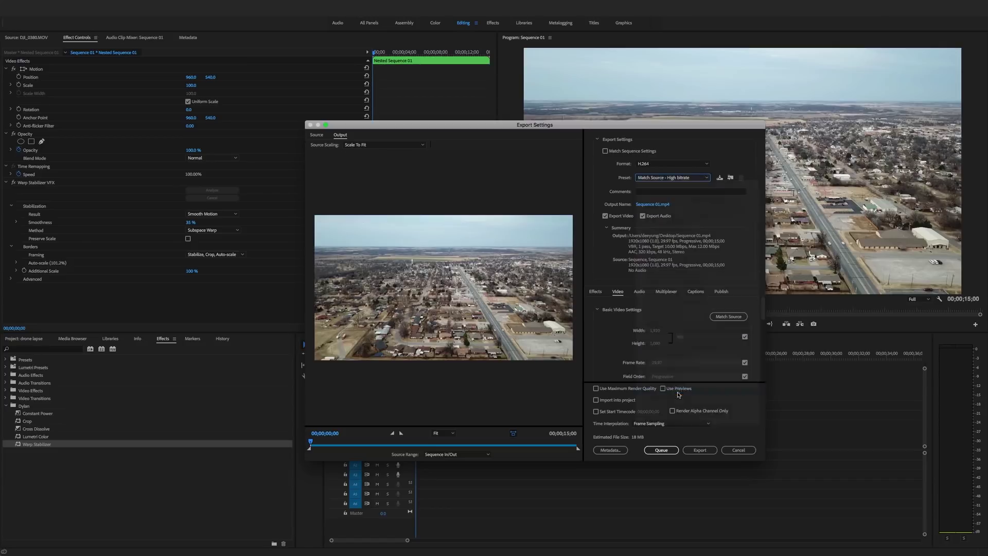
Name the output file timelapse.mp4 and start the export.
click(652, 205)
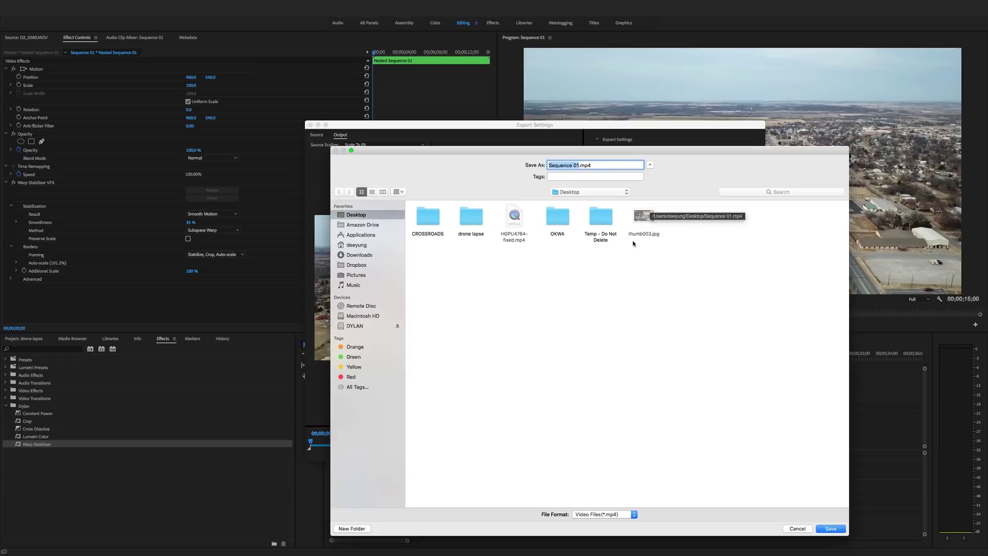
text(timelapse)
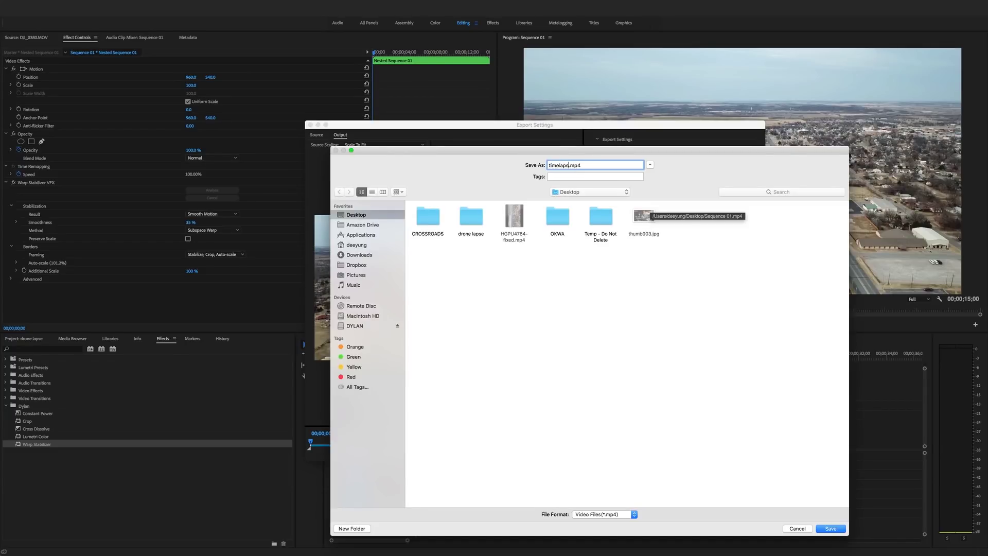
key(Escape)
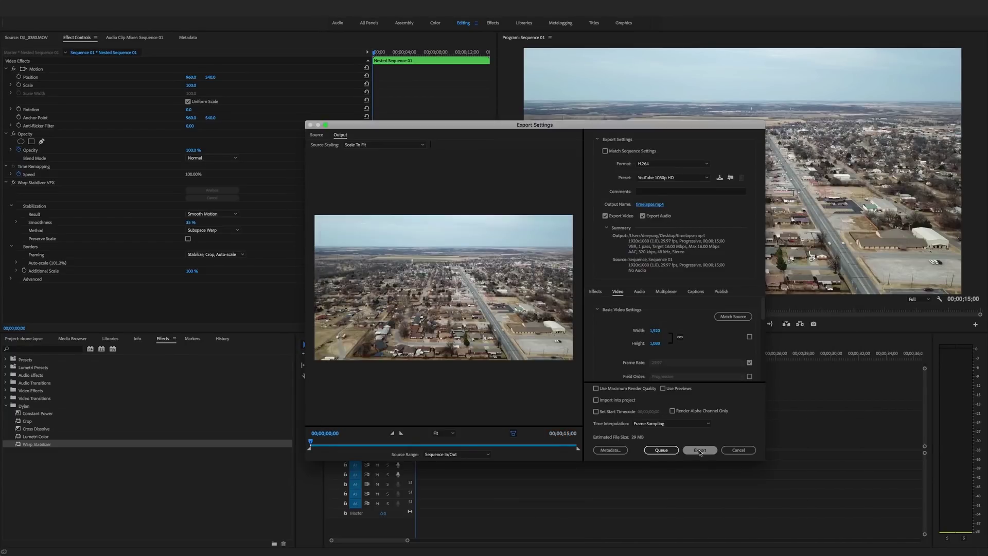
click(699, 451)
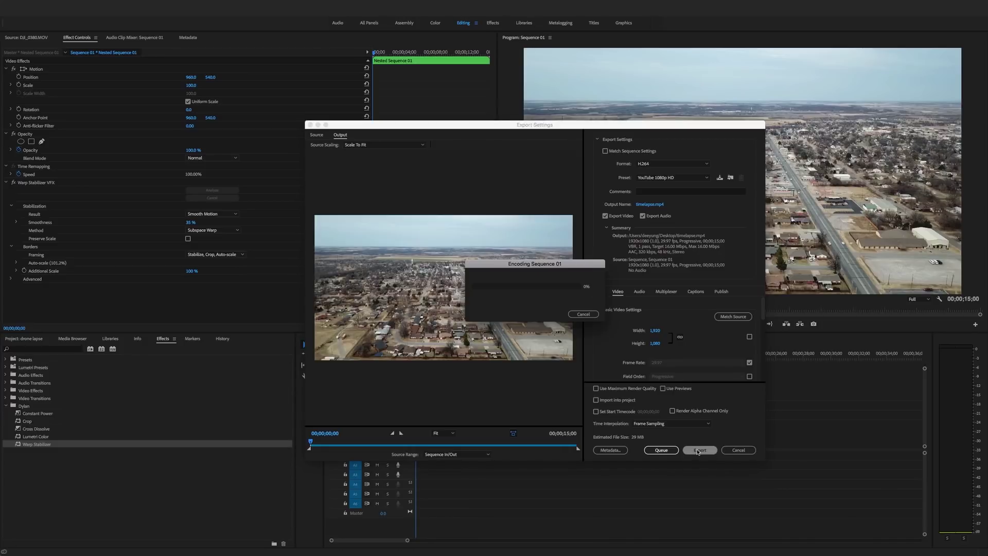